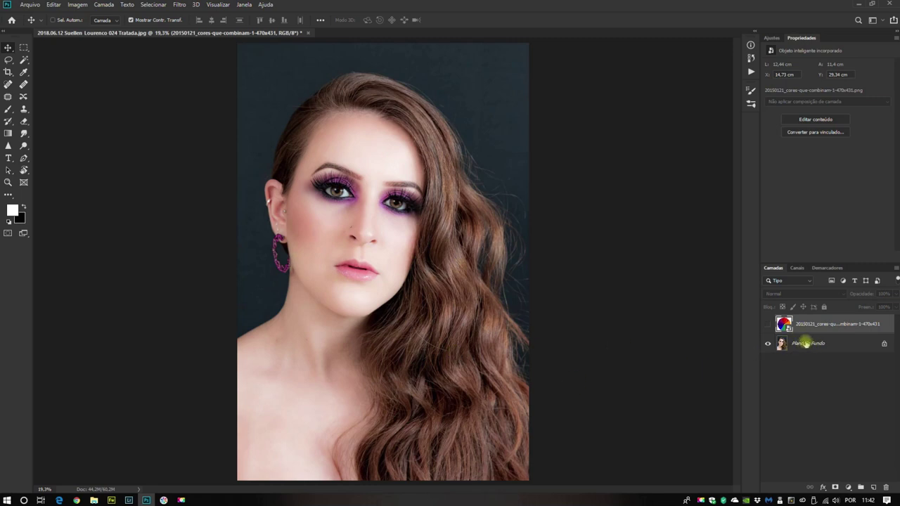
- Add a new layer above the portrait and fill it solid white with the Paint Bucket
{"action": "left_click", "coordinate": [807, 343]}
{"action": "key", "text": "ctrl+shift+alt+n"}
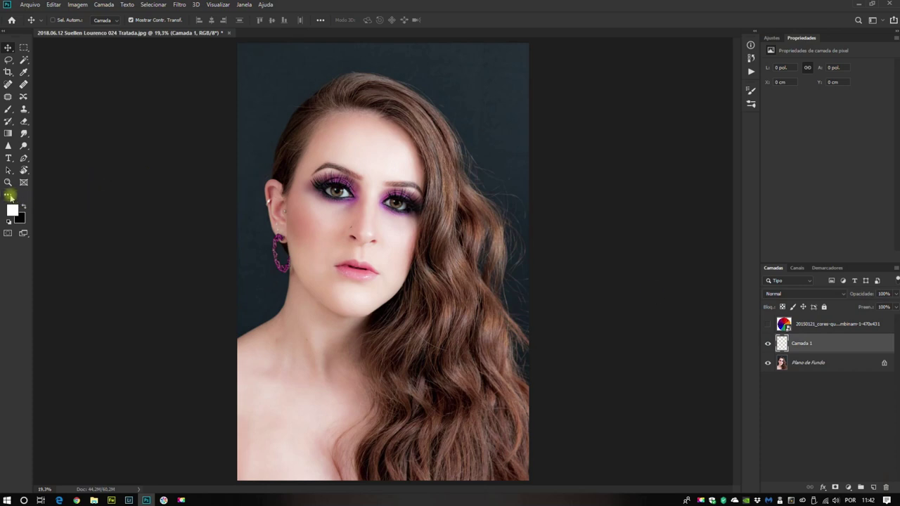
{"action": "left_click", "coordinate": [8, 195]}
{"action": "left_click", "coordinate": [346, 268]}
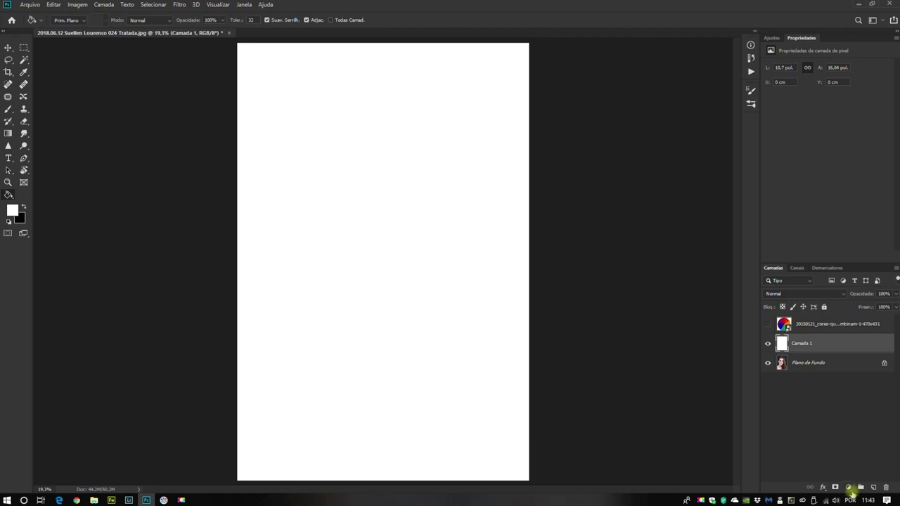
{"action": "left_click", "coordinate": [850, 487]}
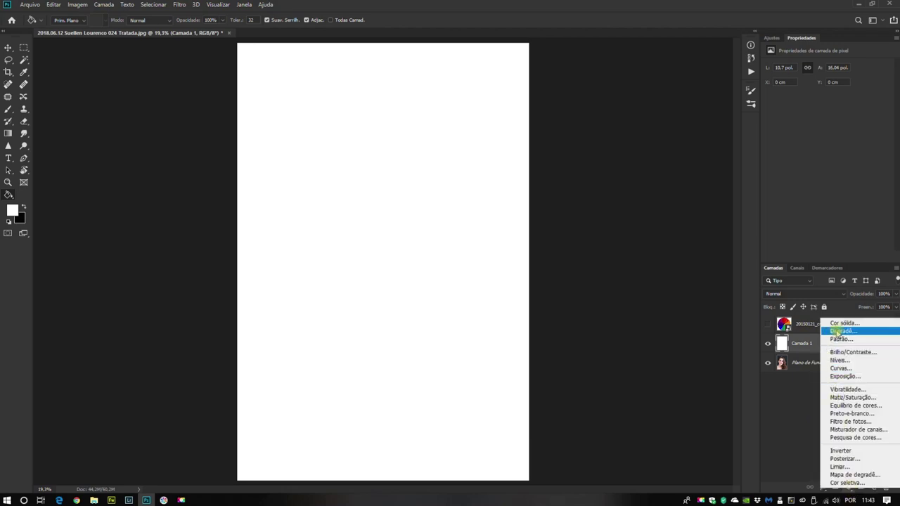
- Add a Solid Color fill layer with hex colour 00baff above the white layer
{"action": "left_click", "coordinate": [843, 325]}
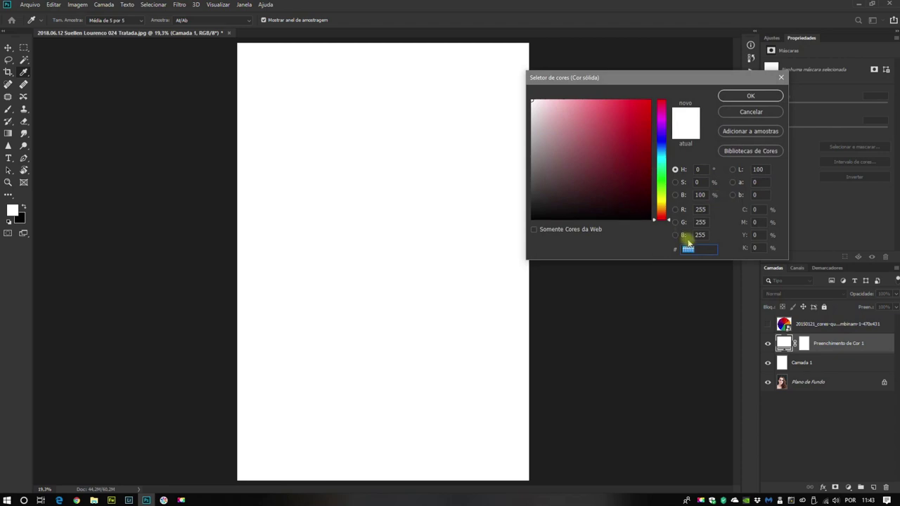
{"action": "left_click", "coordinate": [601, 161]}
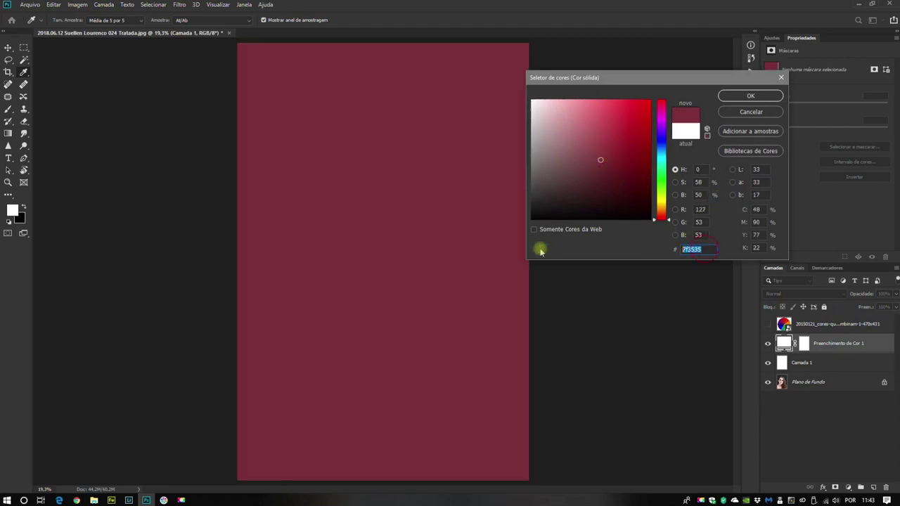
{"action": "type", "text": "00"}
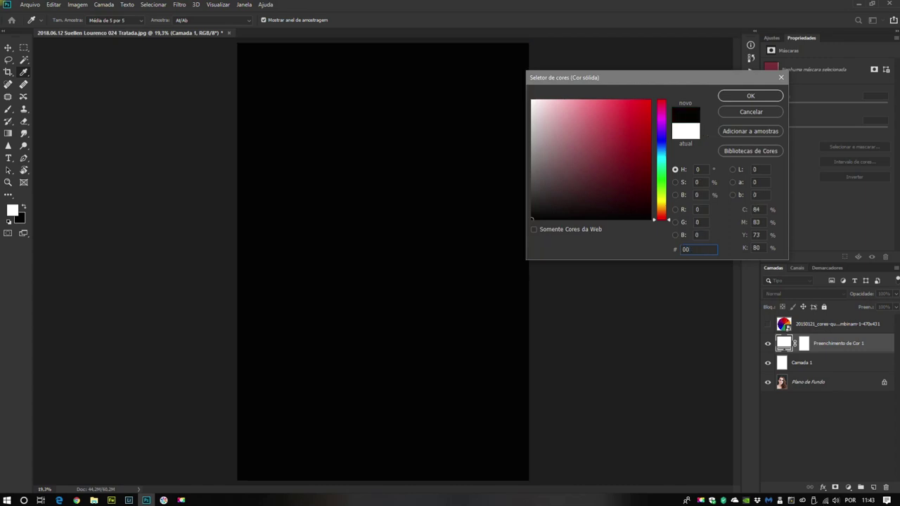
{"action": "type", "text": "ba"}
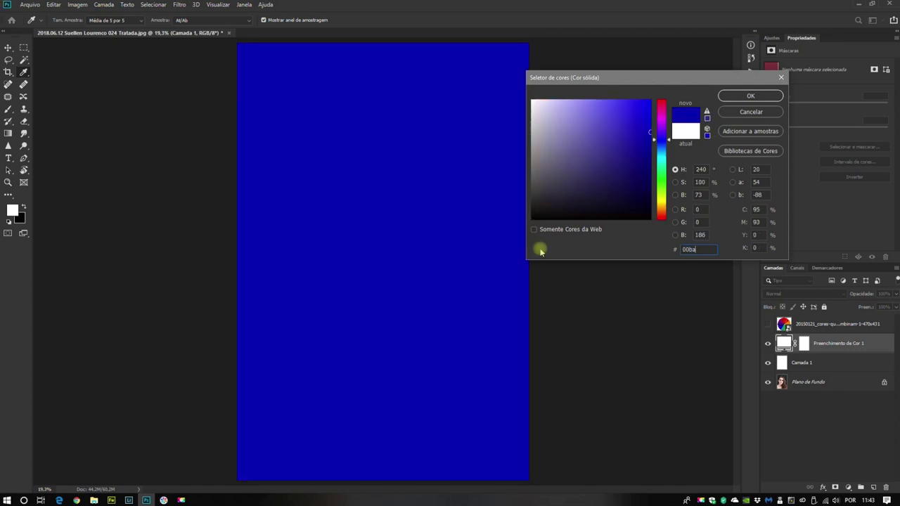
{"action": "type", "text": "ff"}
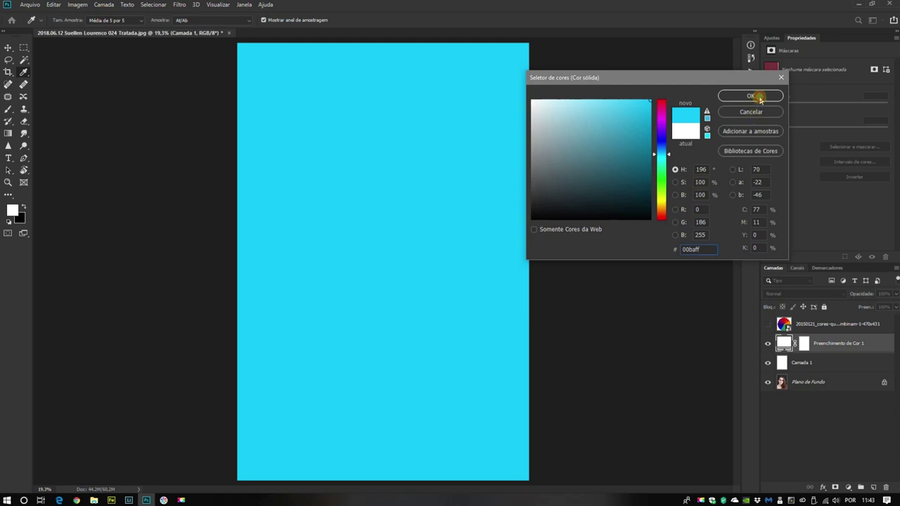
{"action": "left_click", "coordinate": [751, 96]}
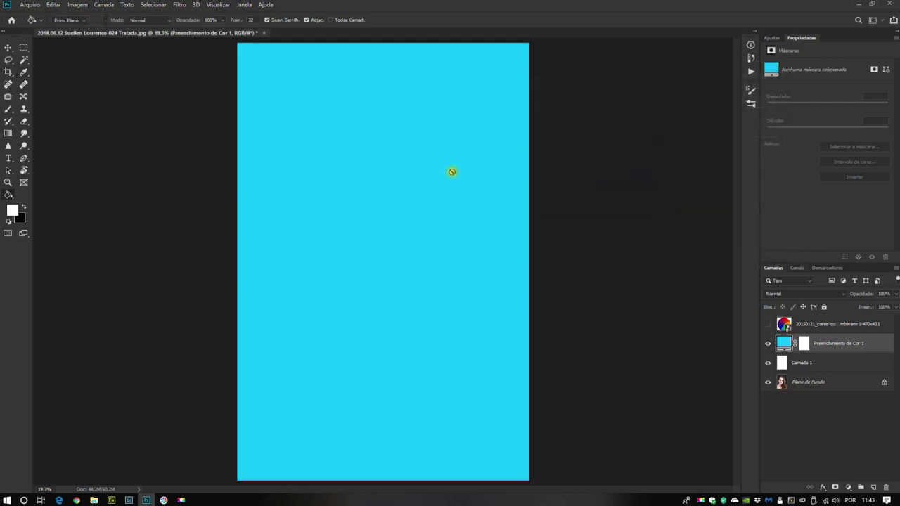
{"action": "left_click", "coordinate": [796, 294]}
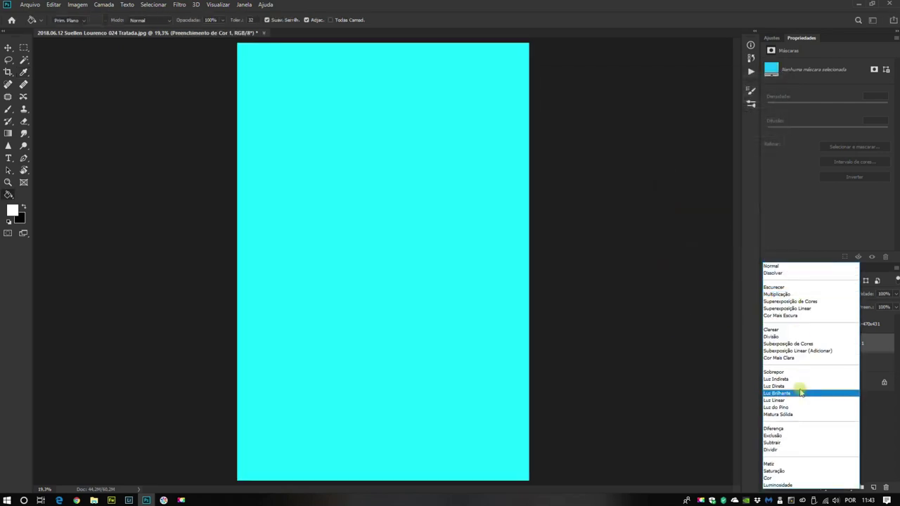
- Set the cyan fill layer to Subtract (Subtrair) and briefly show the colour-wheel reference
{"action": "left_click", "coordinate": [775, 441]}
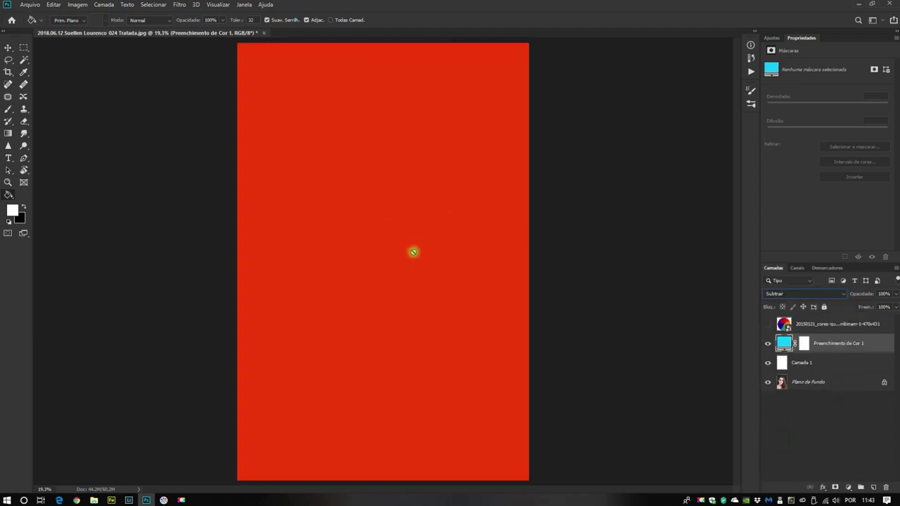
{"action": "left_click", "coordinate": [767, 324]}
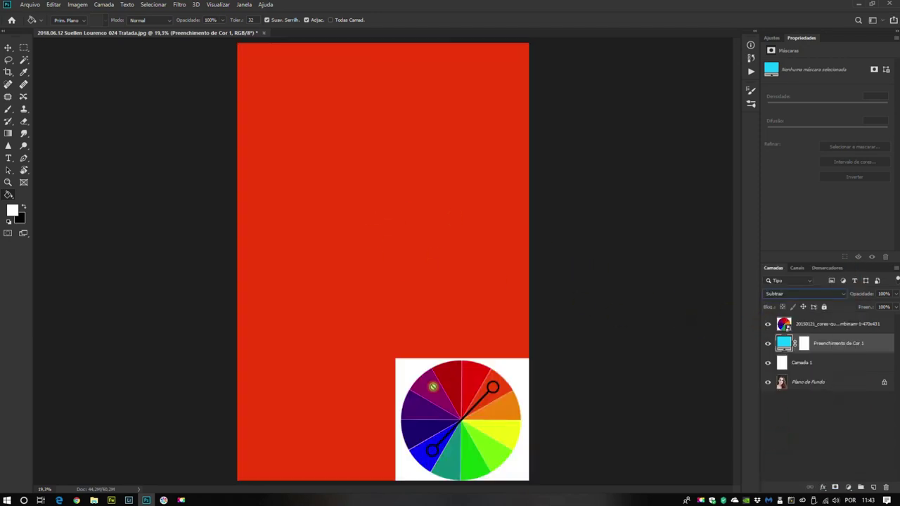
{"action": "left_click", "coordinate": [8, 47]}
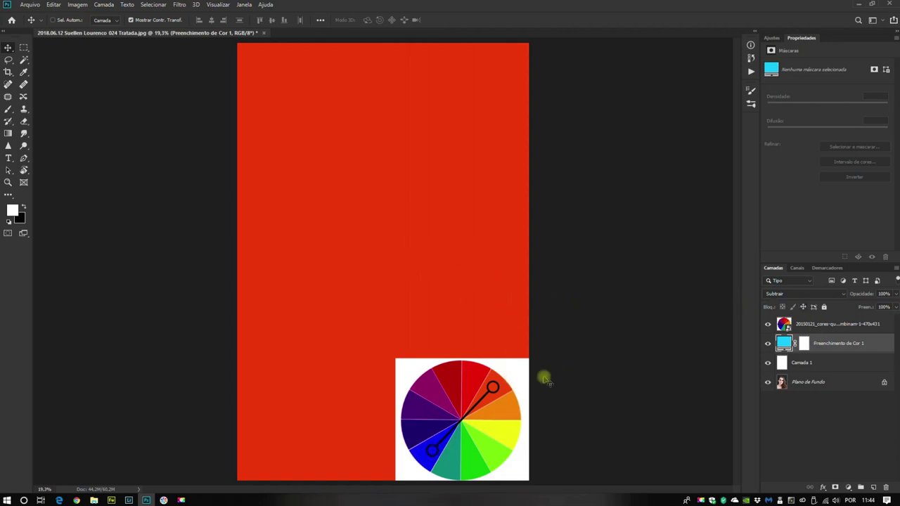
{"action": "left_click", "coordinate": [768, 324]}
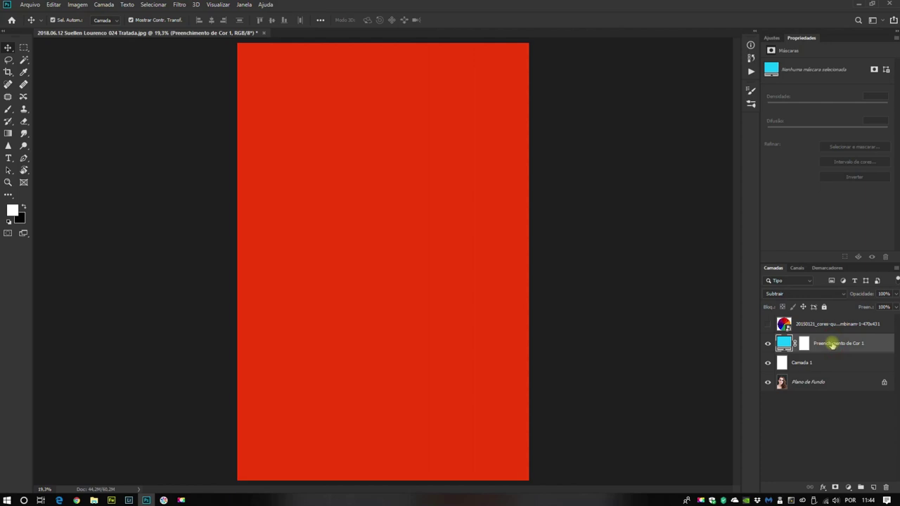
- Duplicate the cyan fill layer with Ctrl+J and set the copy to Overlay (Sobrepor)
{"action": "key", "text": "ctrl+j"}
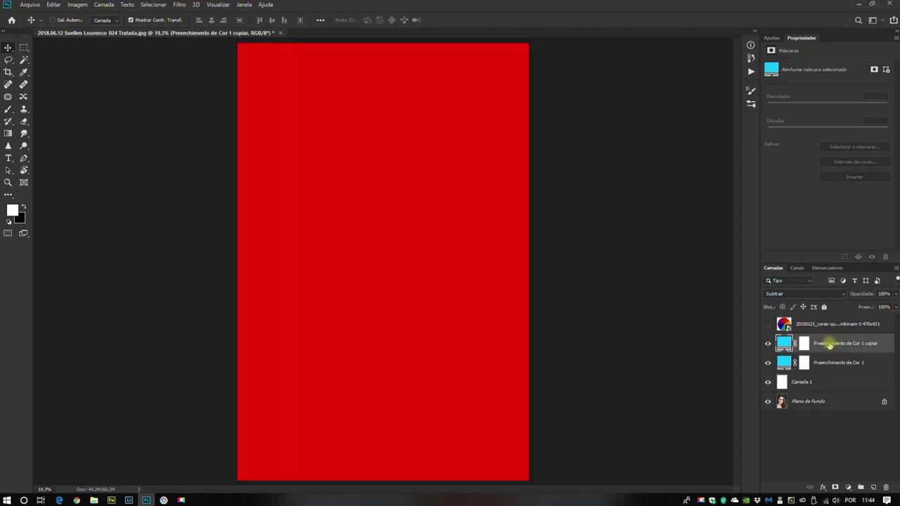
{"action": "left_click", "coordinate": [795, 293]}
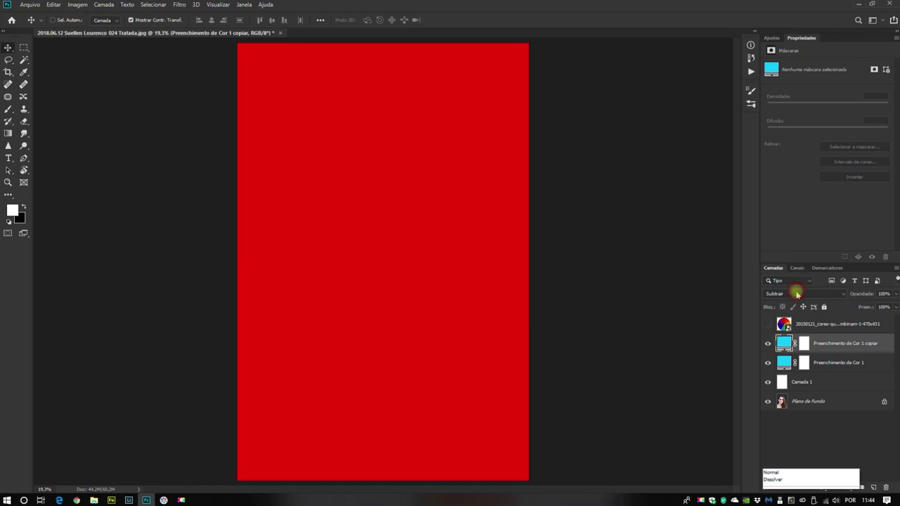
{"action": "left_click", "coordinate": [777, 373]}
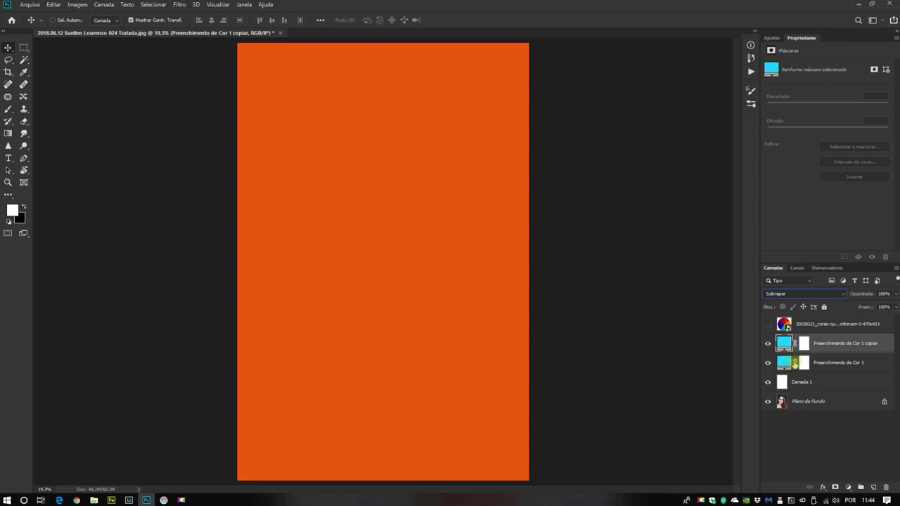
{"action": "left_click", "coordinate": [799, 362]}
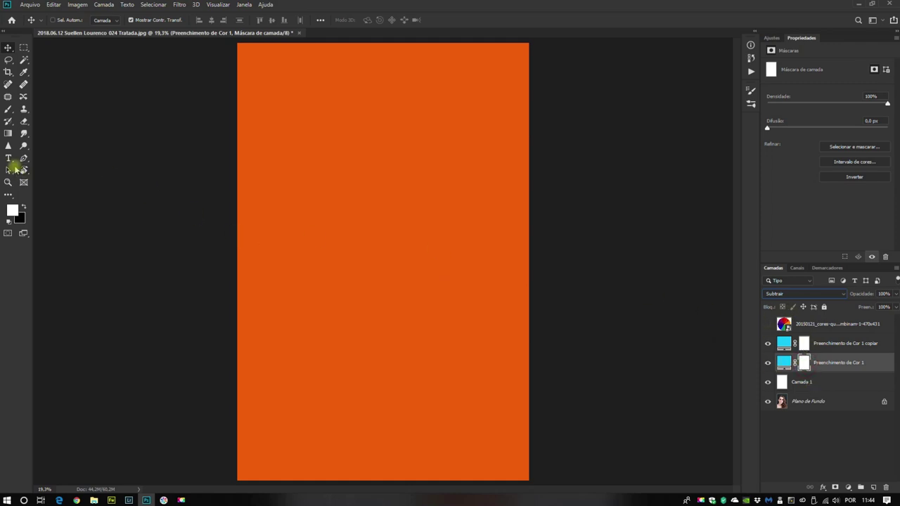
- Draw a horizontal black-to-white gradient on the original fill layer's mask
{"action": "left_click", "coordinate": [8, 134]}
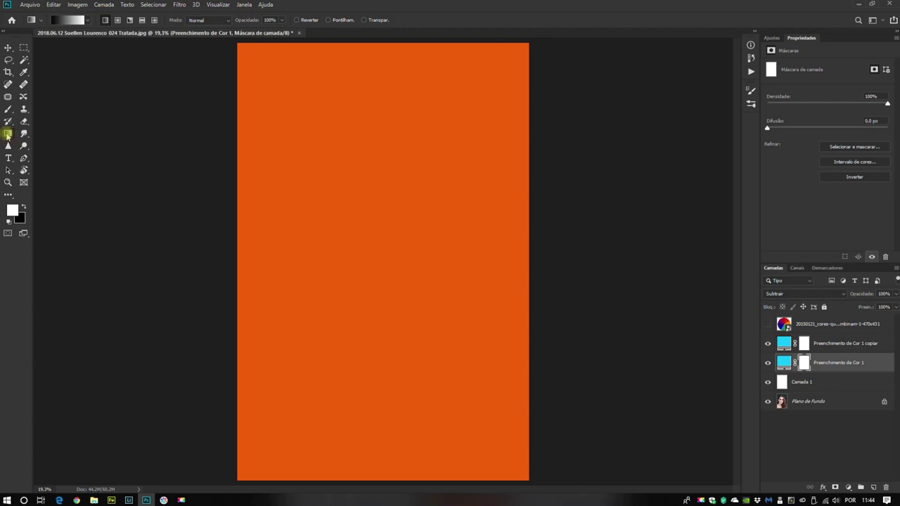
{"action": "left_click", "coordinate": [70, 21]}
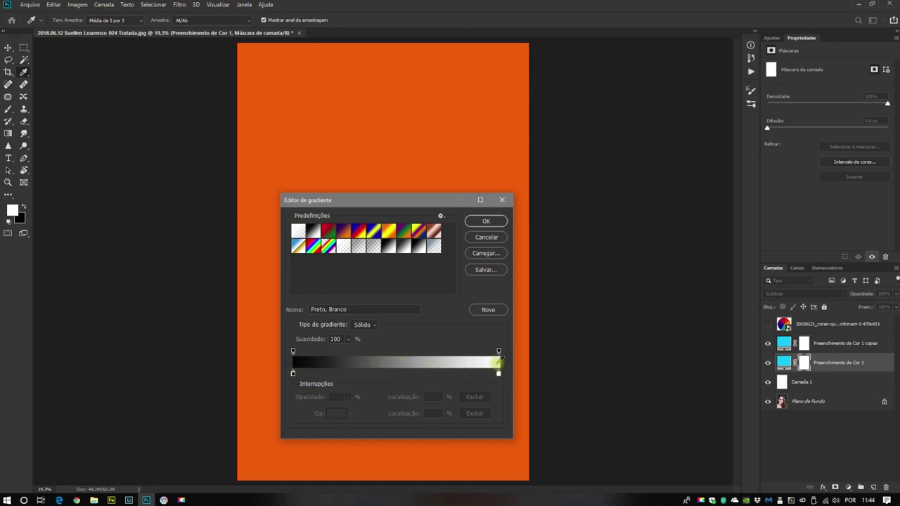
{"action": "left_click", "coordinate": [489, 221]}
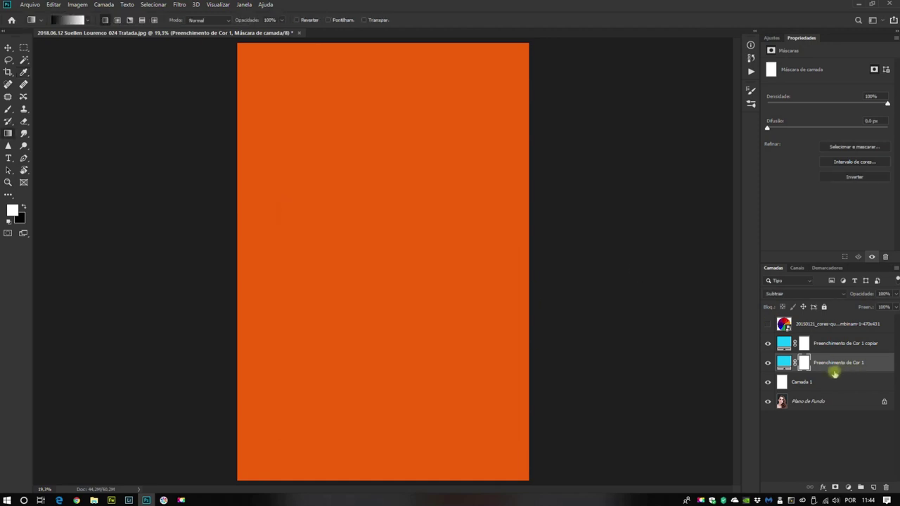
{"action": "left_click_drag", "start_coordinate": [176, 210], "coordinate": [434, 212]}
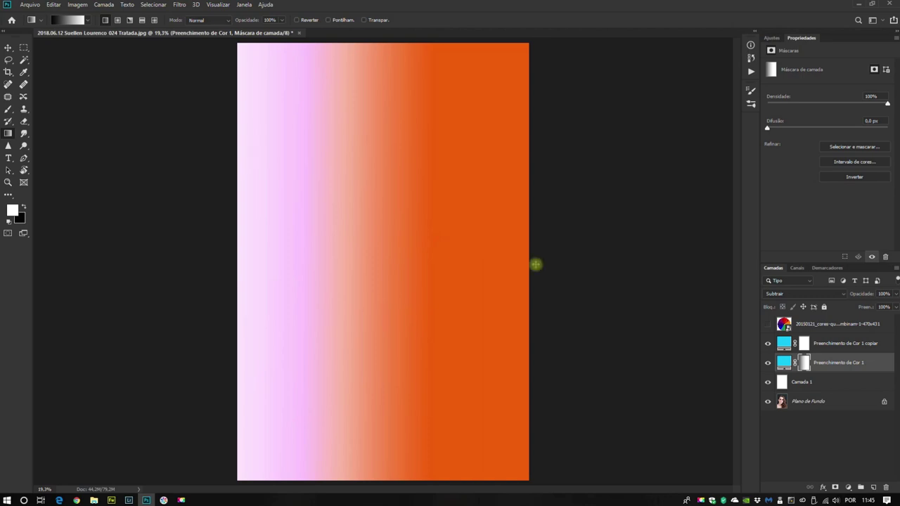
{"action": "left_click", "coordinate": [785, 362]}
- Draw a right-to-left gradient on the Overlay copy's mask, toggling its visibility to compare
{"action": "left_click", "coordinate": [768, 344]}
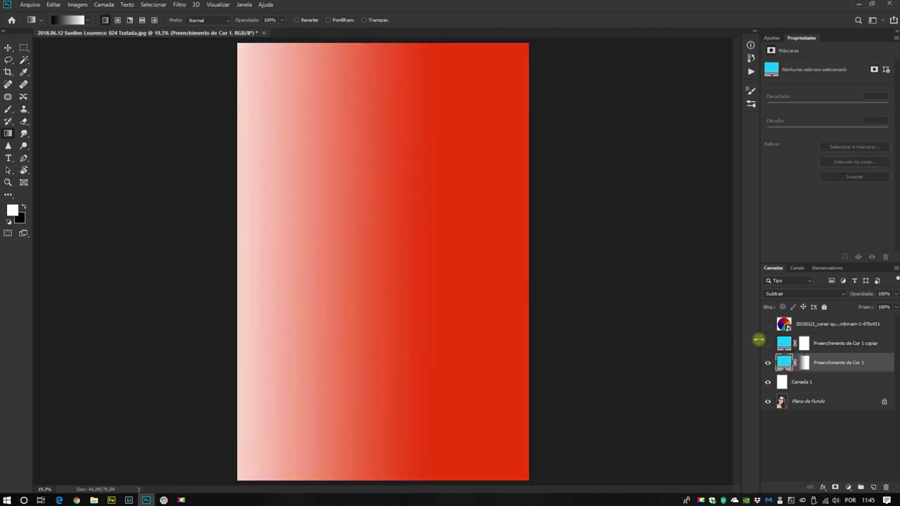
{"action": "left_click", "coordinate": [768, 344]}
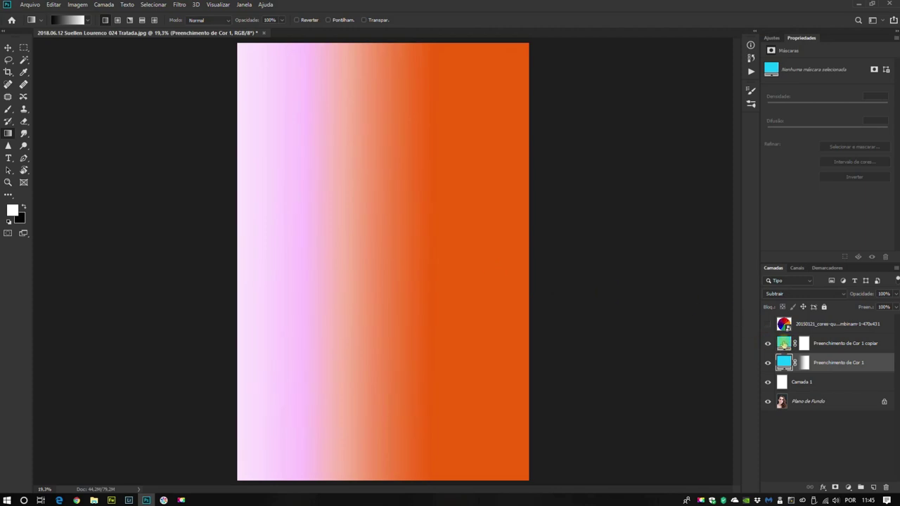
{"action": "left_click", "coordinate": [804, 343]}
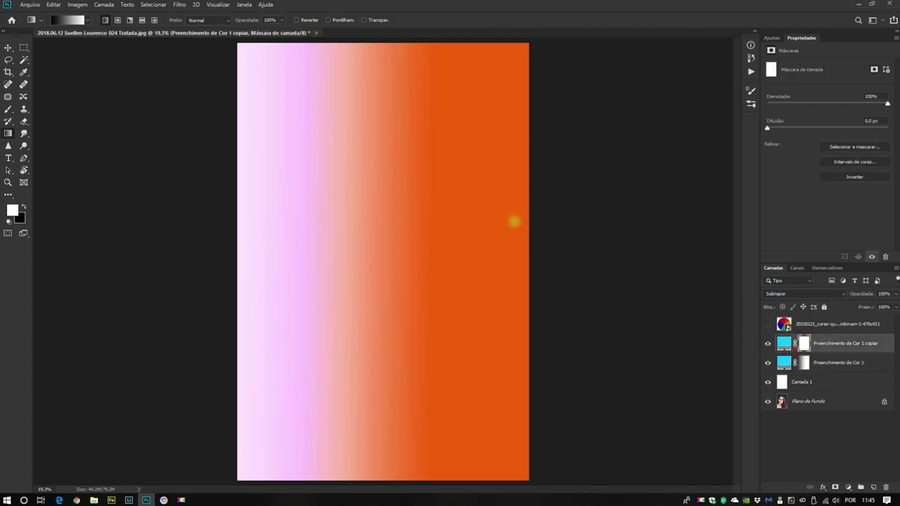
{"action": "left_click_drag", "start_coordinate": [553, 237], "coordinate": [345, 237]}
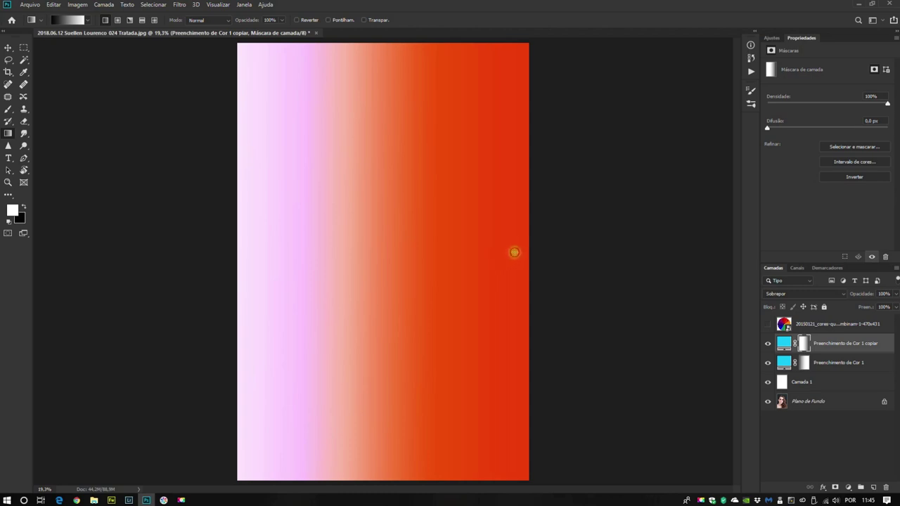
{"action": "left_click_drag", "start_coordinate": [514, 252], "coordinate": [355, 249]}
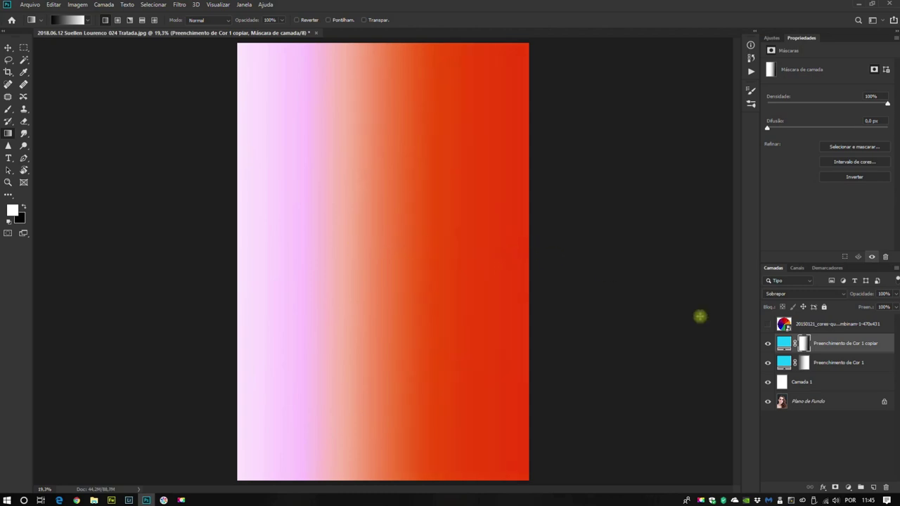
{"action": "left_click", "coordinate": [768, 345]}
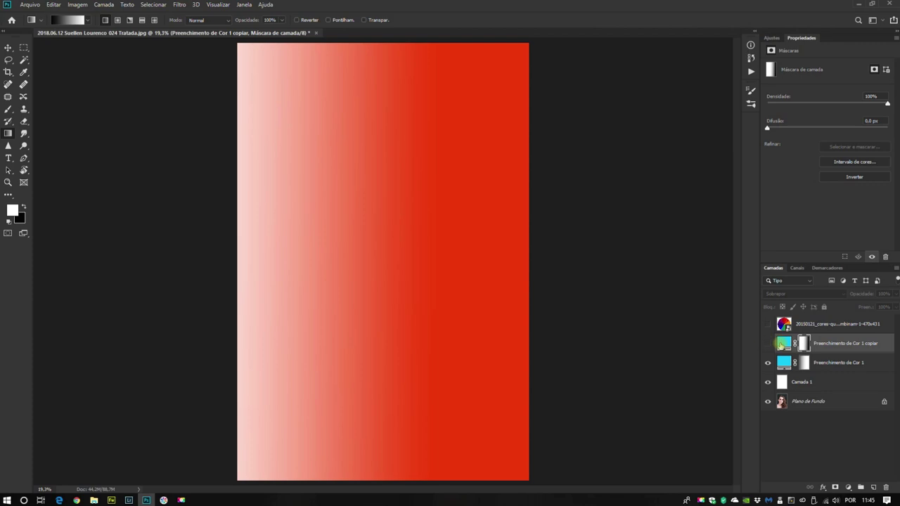
{"action": "left_click", "coordinate": [768, 343]}
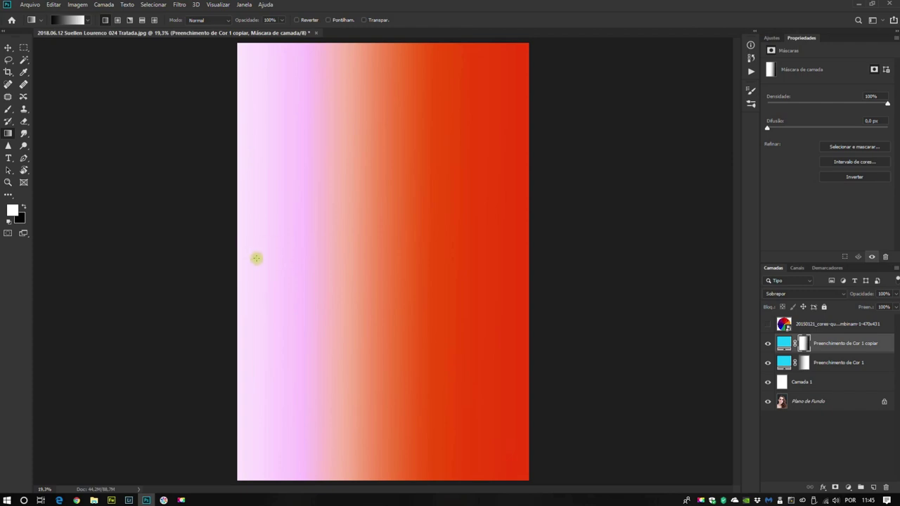
- Compare both Preenchimento de Cor layers, then hide Camada 1 to reveal the portrait
{"action": "left_click", "coordinate": [768, 362]}
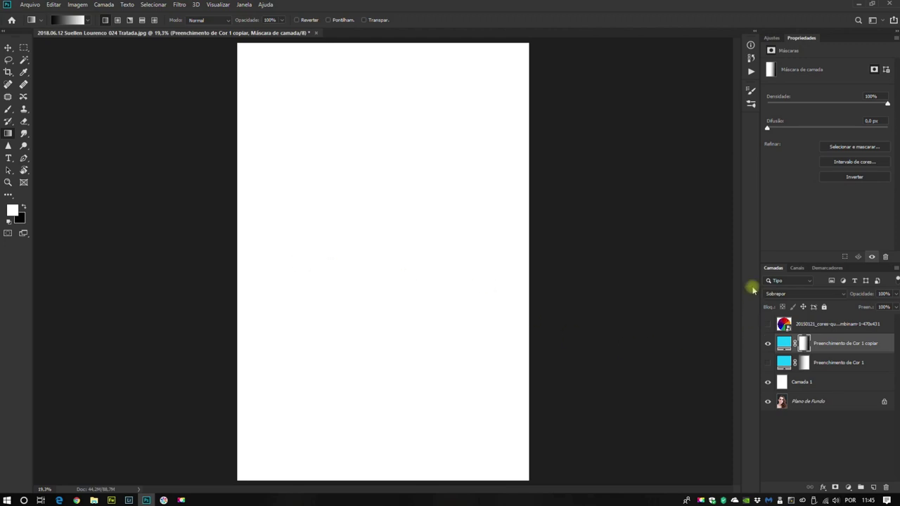
{"action": "left_click", "coordinate": [767, 364]}
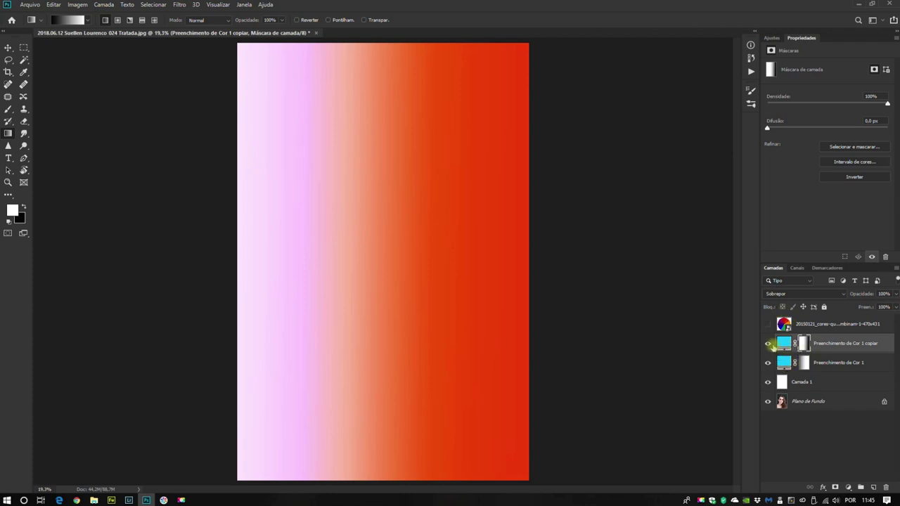
{"action": "left_click", "coordinate": [768, 343]}
{"action": "left_click", "coordinate": [768, 343]}
{"action": "left_click", "coordinate": [768, 382]}
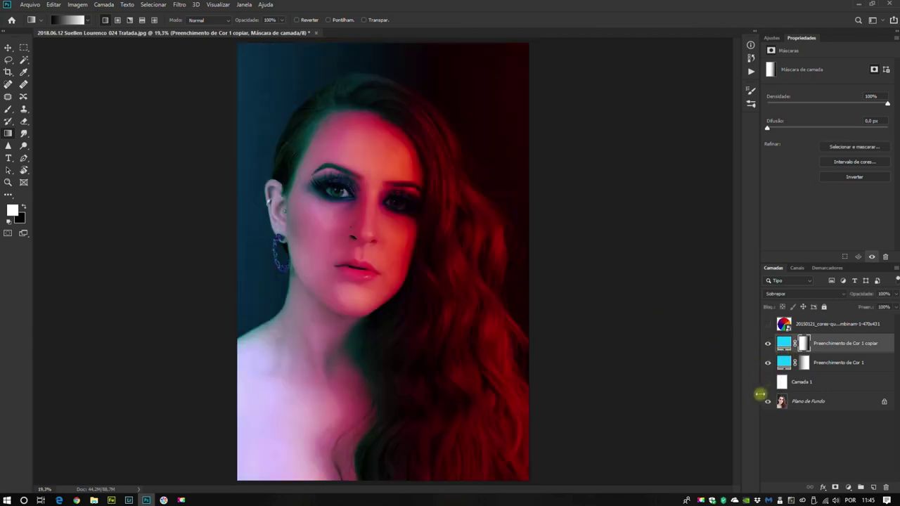
{"action": "left_click", "coordinate": [768, 363]}
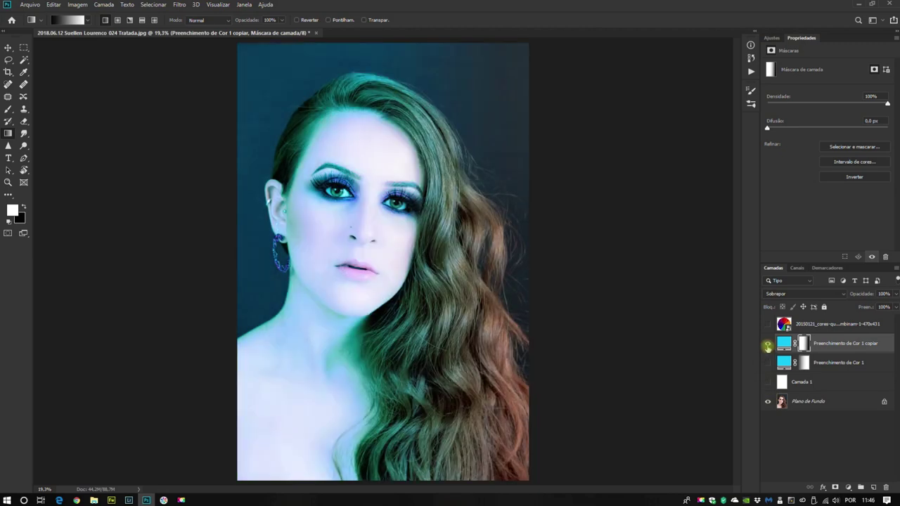
{"action": "left_click", "coordinate": [768, 343]}
{"action": "left_click", "coordinate": [768, 343]}
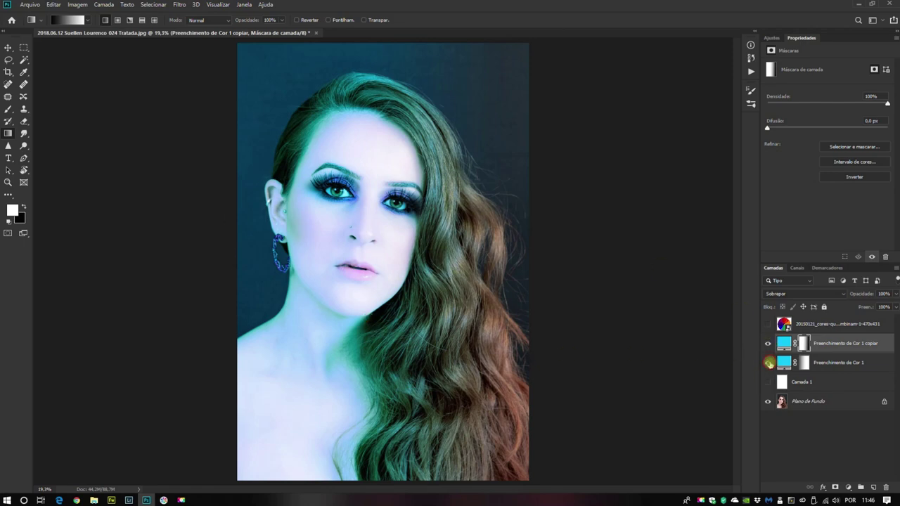
{"action": "left_click", "coordinate": [768, 363]}
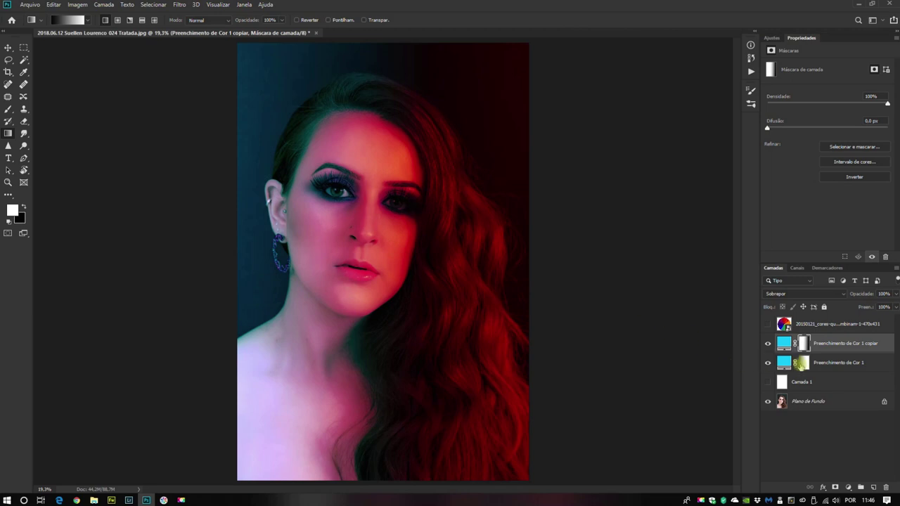
{"action": "left_click", "coordinate": [767, 363]}
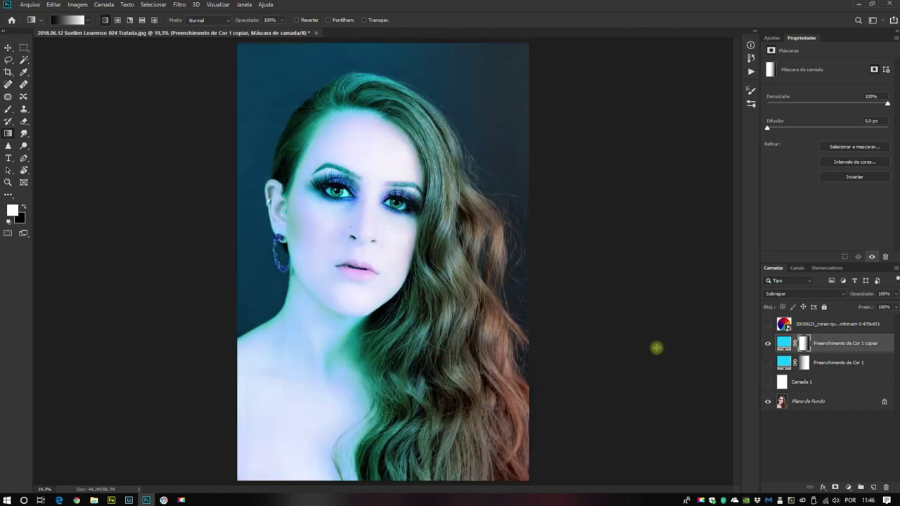
{"action": "left_click", "coordinate": [767, 362]}
{"action": "left_click", "coordinate": [807, 363]}
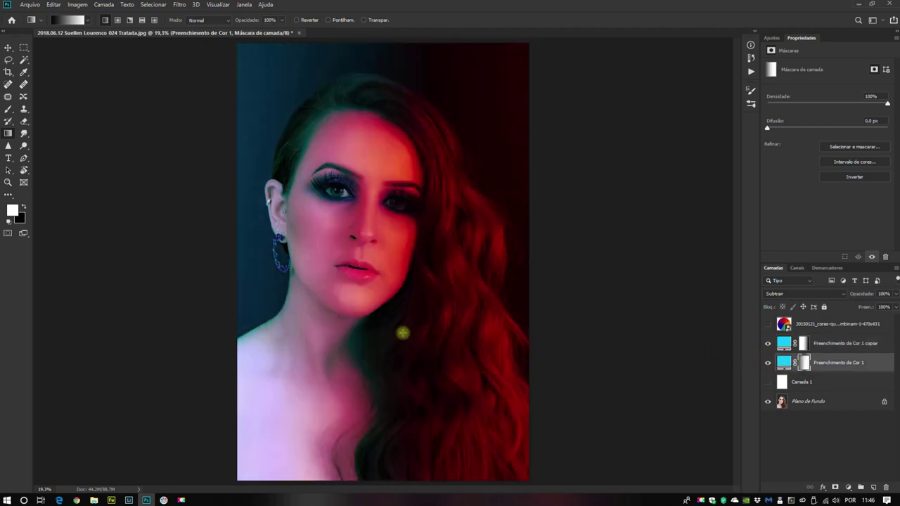
{"action": "left_click", "coordinate": [767, 343]}
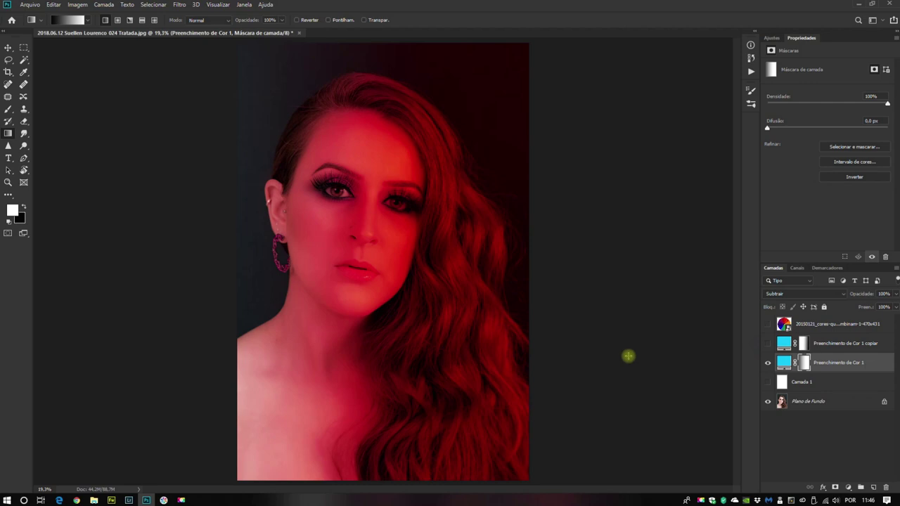
{"action": "left_click", "coordinate": [768, 344]}
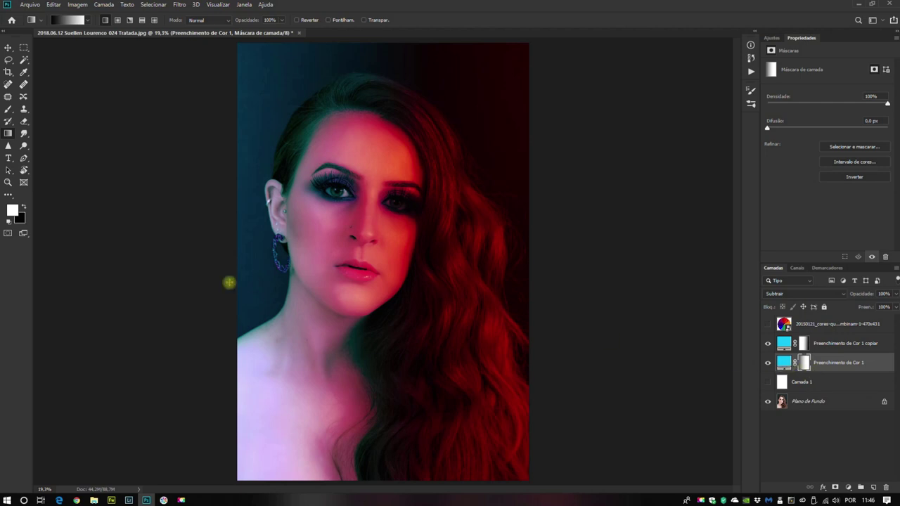
{"action": "left_click_drag", "start_coordinate": [229, 282], "coordinate": [408, 282]}
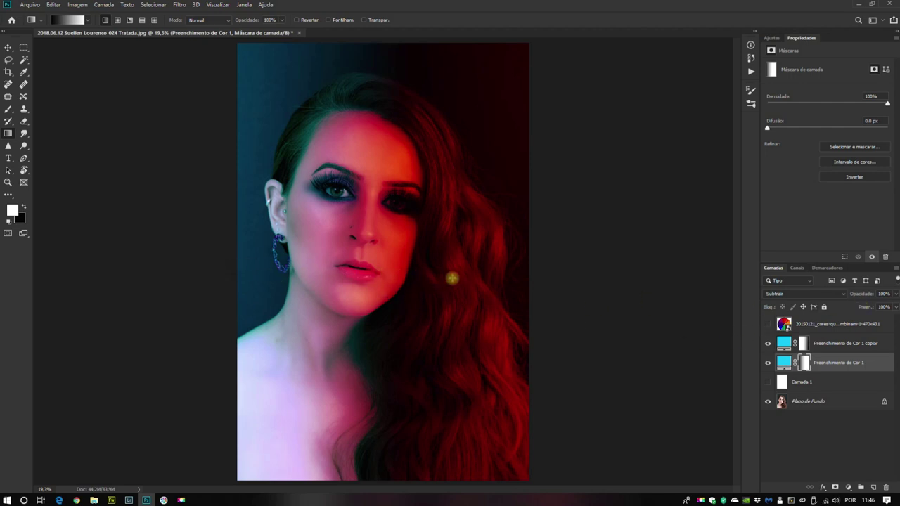
- Redraw the teal mask gradient from the right, then the red mask from the left edge
{"action": "left_click", "coordinate": [768, 344]}
{"action": "left_click", "coordinate": [768, 343]}
{"action": "mouse_move", "coordinate": [555, 243]}
{"action": "left_mouse_down"}
{"action": "mouse_move", "coordinate": [380, 234]}
{"action": "mouse_move", "coordinate": [332, 240]}
{"action": "left_mouse_up"}
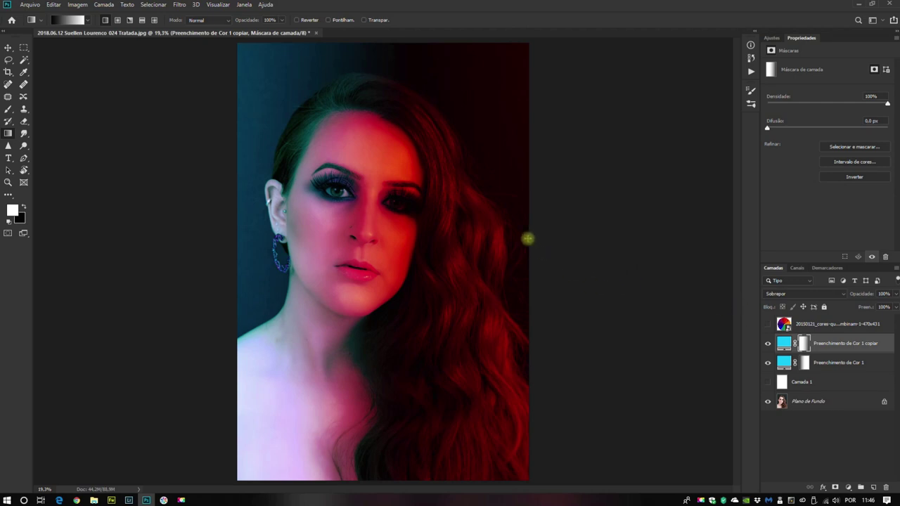
{"action": "left_click", "coordinate": [768, 363]}
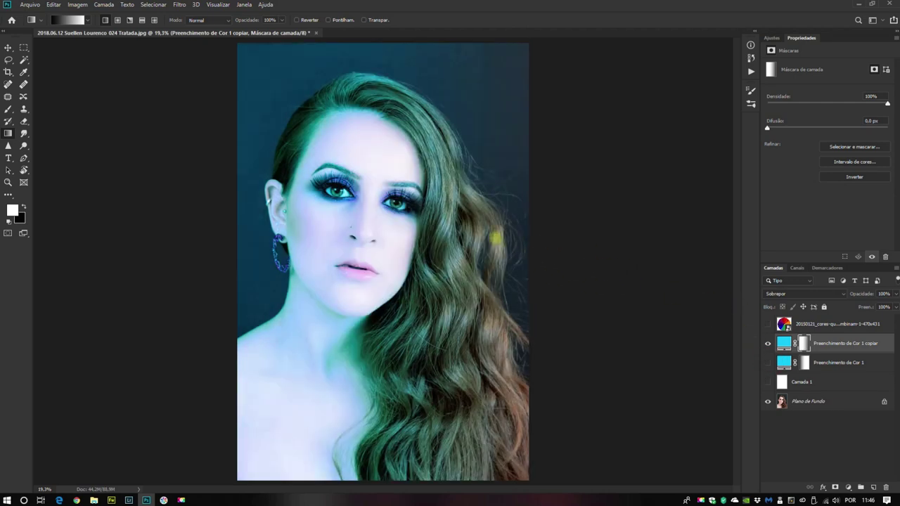
{"action": "left_click", "coordinate": [768, 362]}
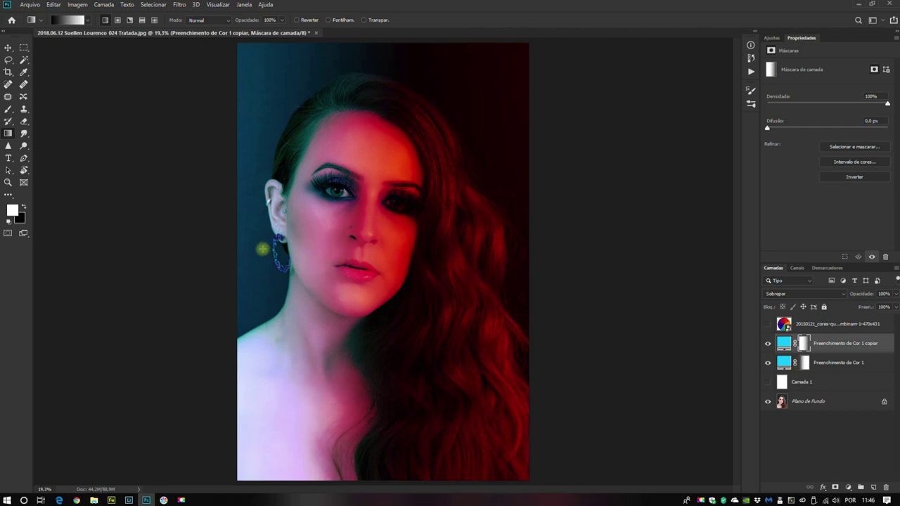
{"action": "left_click_drag", "start_coordinate": [586, 255], "coordinate": [368, 253]}
{"action": "left_click", "coordinate": [804, 363]}
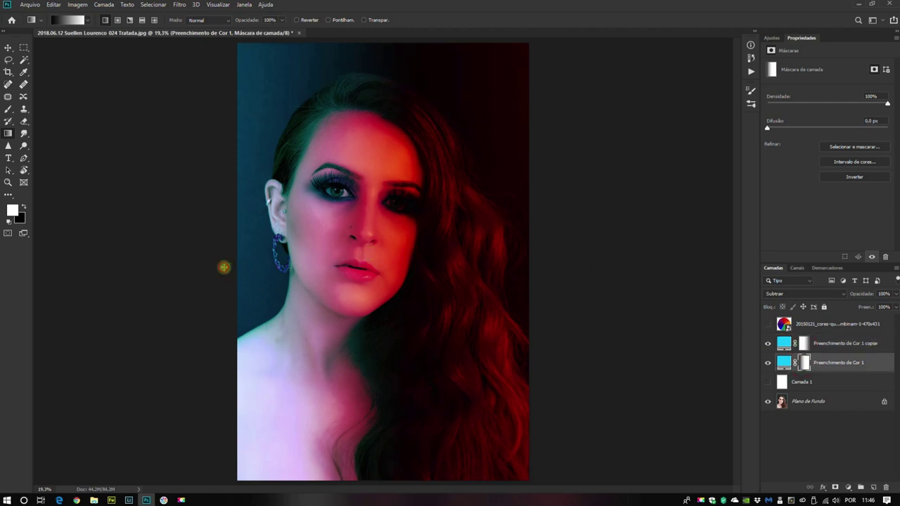
{"action": "left_click_drag", "start_coordinate": [224, 267], "coordinate": [437, 266]}
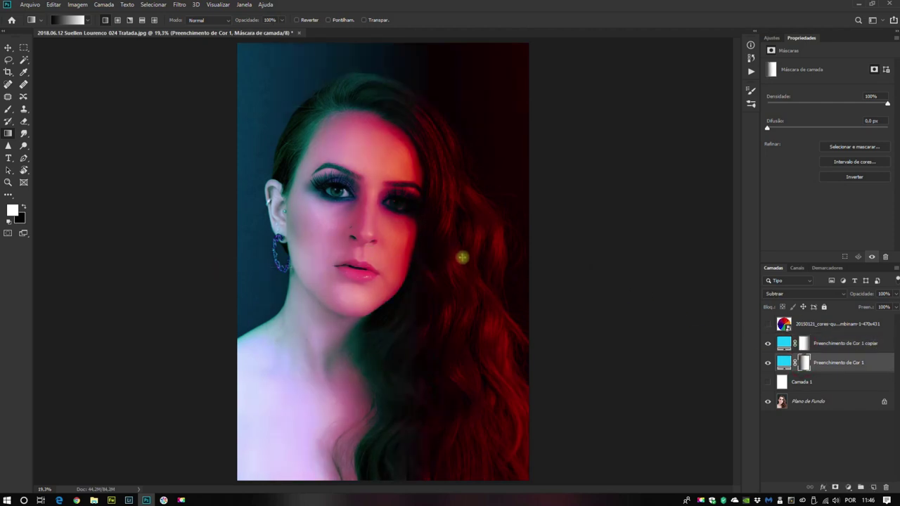
- Redraw the red layer's mask with horizontal and diagonal gradients, darkening the right hair
{"action": "left_click_drag", "start_coordinate": [208, 268], "coordinate": [506, 277]}
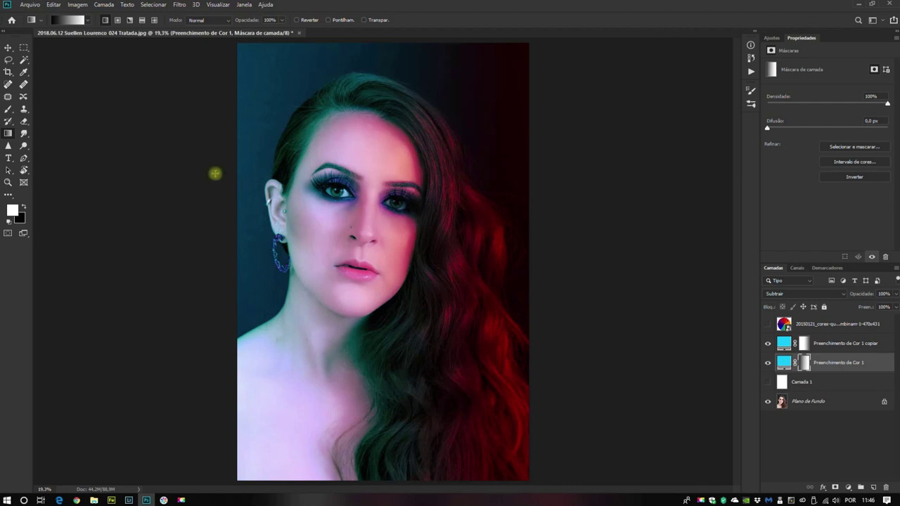
{"action": "left_click_drag", "start_coordinate": [204, 171], "coordinate": [510, 275]}
{"action": "left_click_drag", "start_coordinate": [233, 227], "coordinate": [505, 338]}
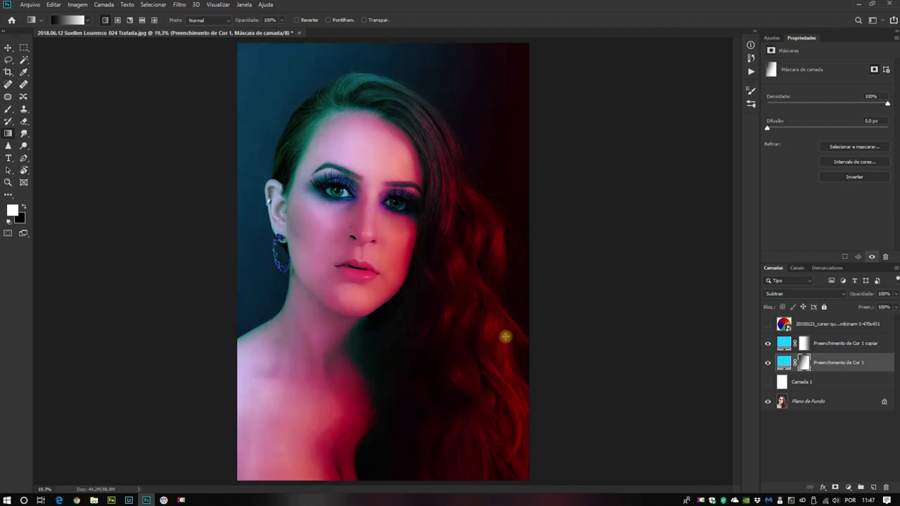
{"action": "left_click_drag", "start_coordinate": [221, 411], "coordinate": [458, 247]}
{"action": "left_click_drag", "start_coordinate": [211, 325], "coordinate": [396, 182]}
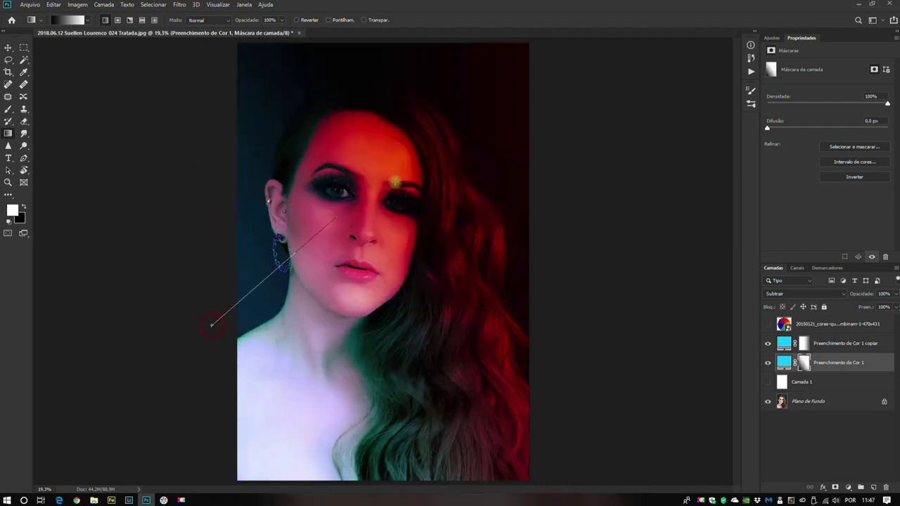
{"action": "left_click_drag", "start_coordinate": [200, 222], "coordinate": [426, 223]}
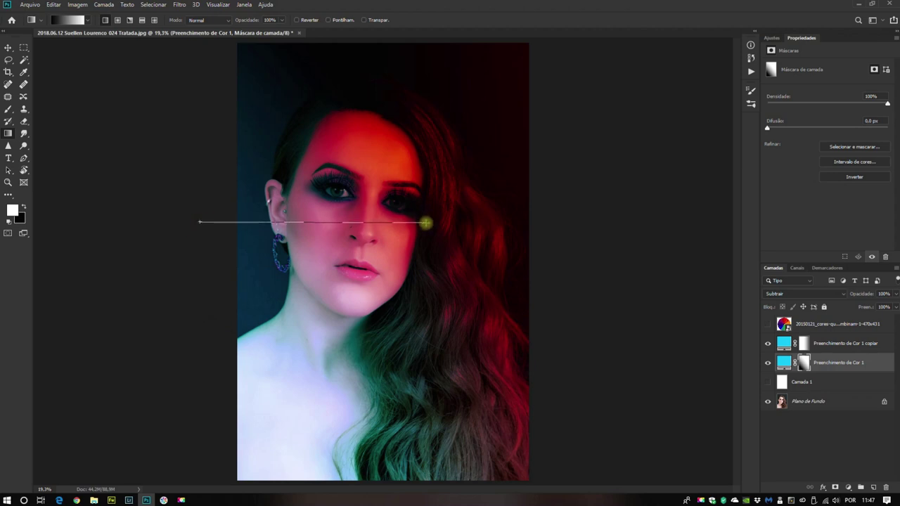
{"action": "left_click_drag", "start_coordinate": [247, 298], "coordinate": [476, 291]}
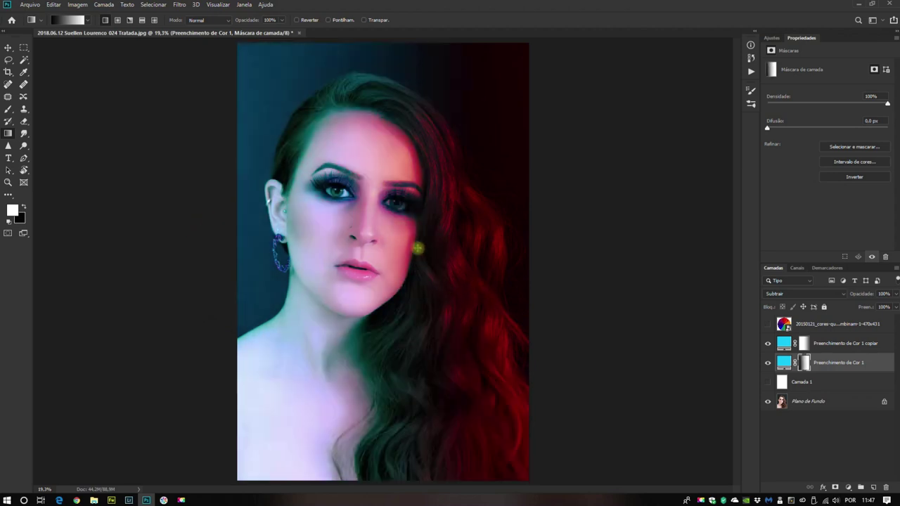
{"action": "left_click_drag", "start_coordinate": [214, 223], "coordinate": [425, 227]}
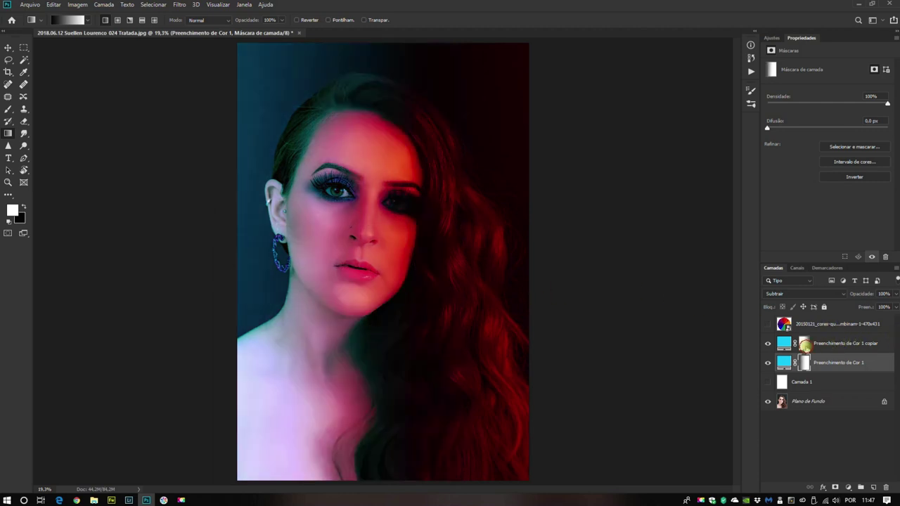
- Redraw the teal mask leftward across the face, then the red mask once more
{"action": "left_click", "coordinate": [816, 344]}
{"action": "left_click_drag", "start_coordinate": [593, 237], "coordinate": [330, 244]}
{"action": "left_click_drag", "start_coordinate": [548, 241], "coordinate": [301, 228]}
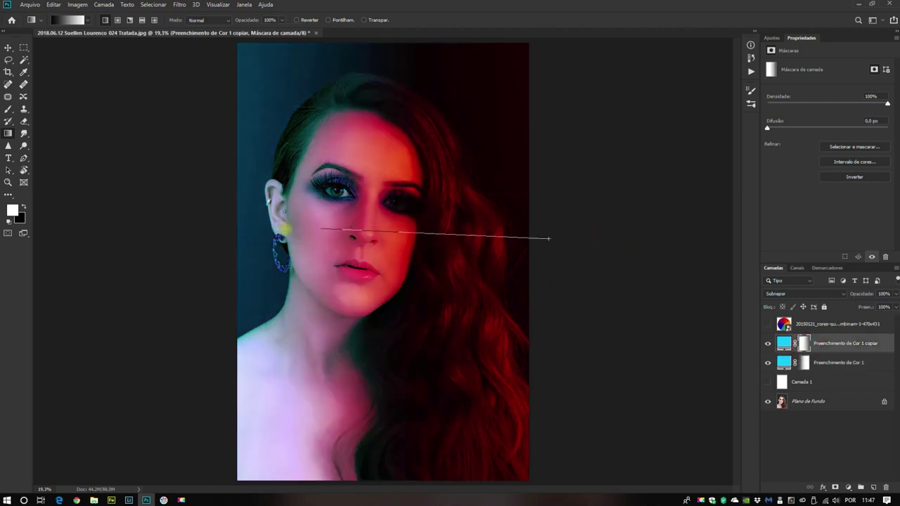
{"action": "left_click", "coordinate": [806, 363]}
{"action": "left_click_drag", "start_coordinate": [150, 277], "coordinate": [450, 272]}
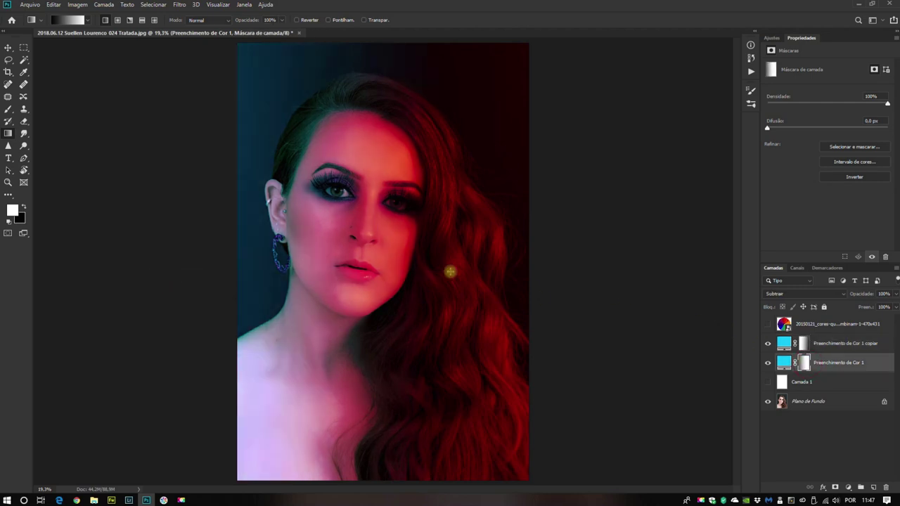
{"action": "mouse_move", "coordinate": [187, 270]}
{"action": "left_mouse_down"}
{"action": "mouse_move", "coordinate": [427, 271]}
{"action": "mouse_move", "coordinate": [227, 260]}
{"action": "mouse_move", "coordinate": [480, 263]}
{"action": "left_mouse_up"}
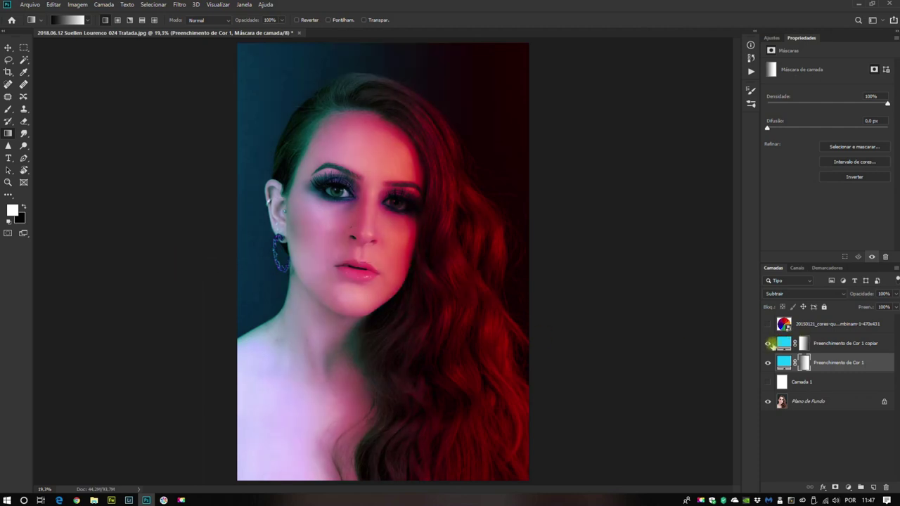
{"action": "left_click", "coordinate": [768, 343]}
{"action": "left_click", "coordinate": [767, 362]}
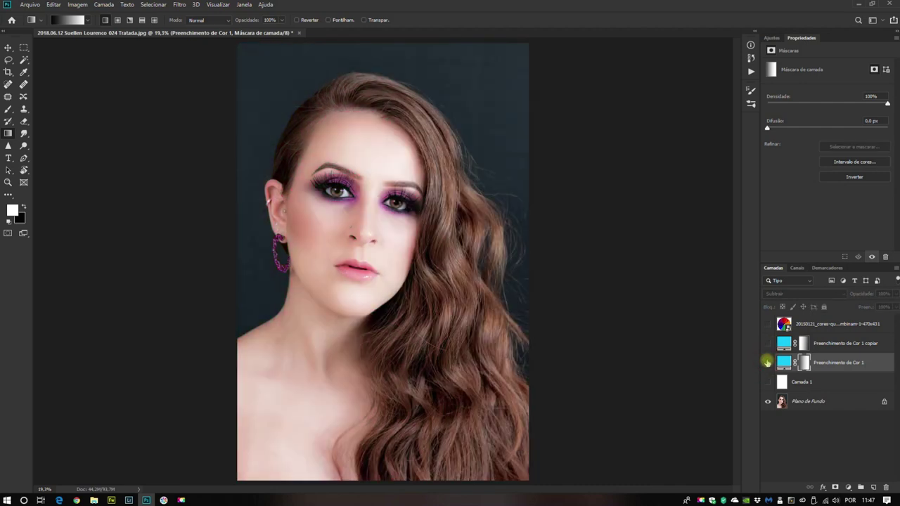
{"action": "left_click", "coordinate": [768, 344]}
{"action": "left_click", "coordinate": [768, 363]}
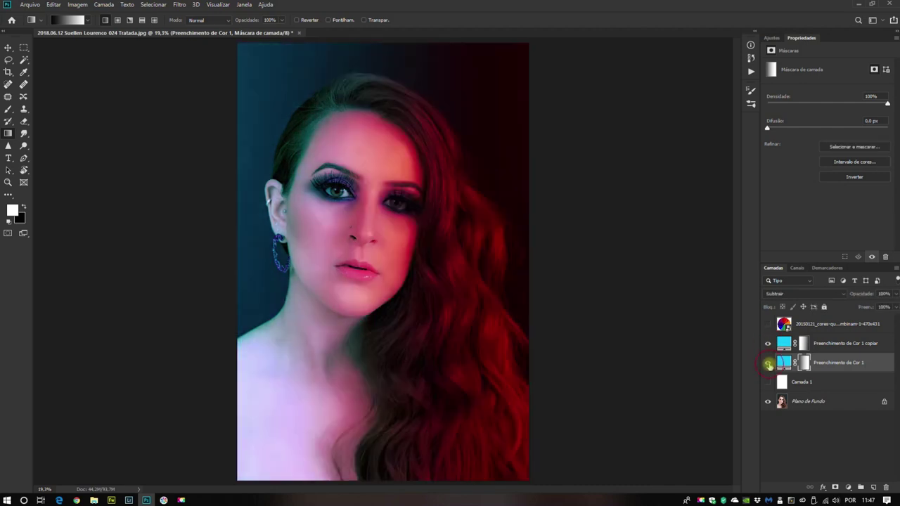